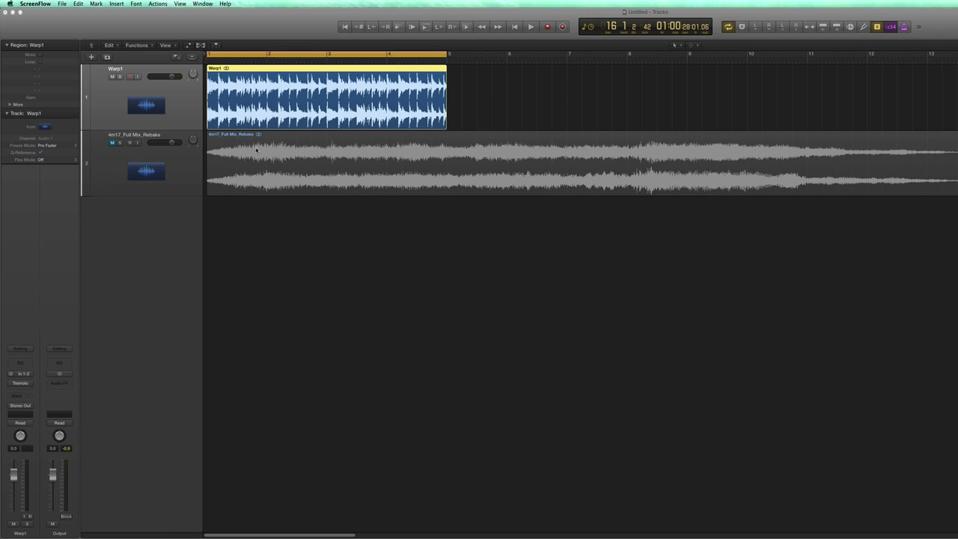
# Play the Warp1 loop from the start to audition it, and stop the playback.
pyautogui.click(188, 104)
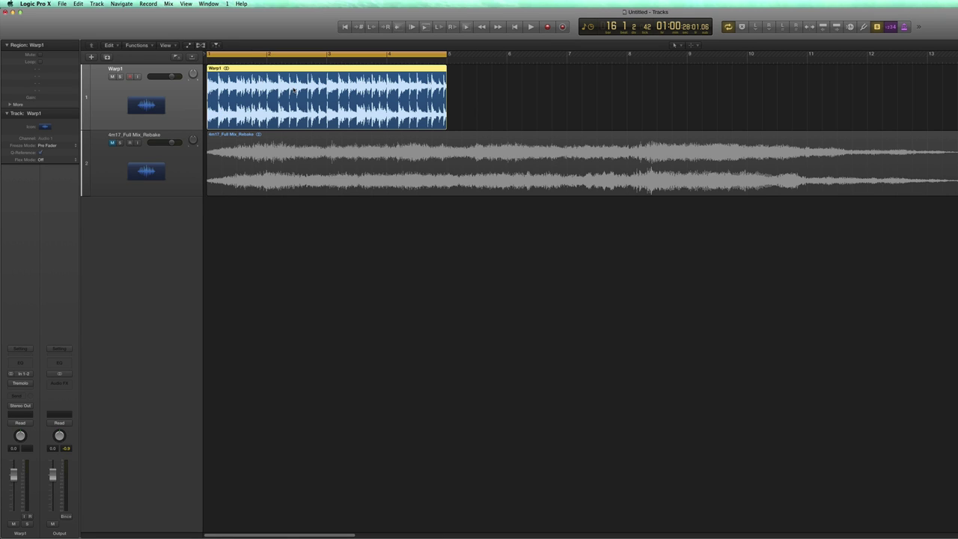
pyautogui.press('space')
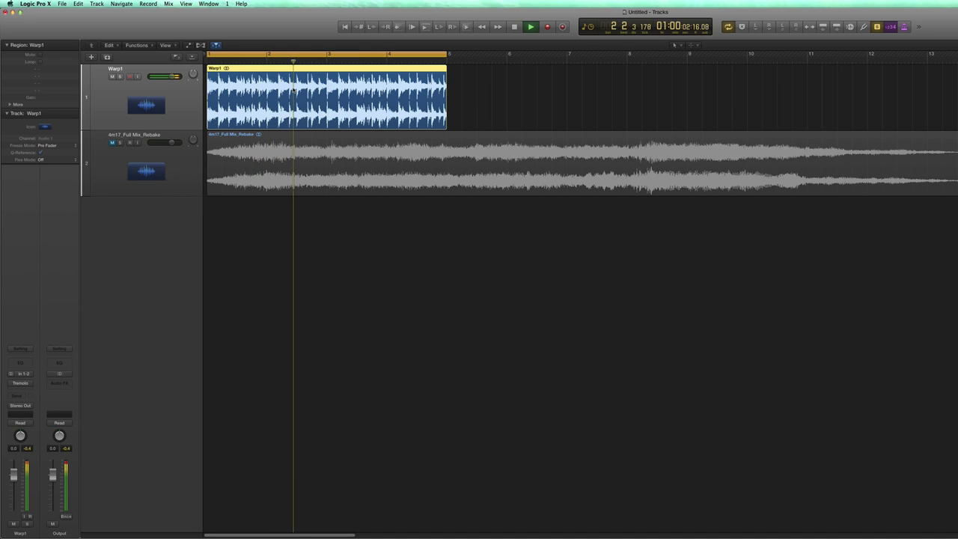
pyautogui.press('space')
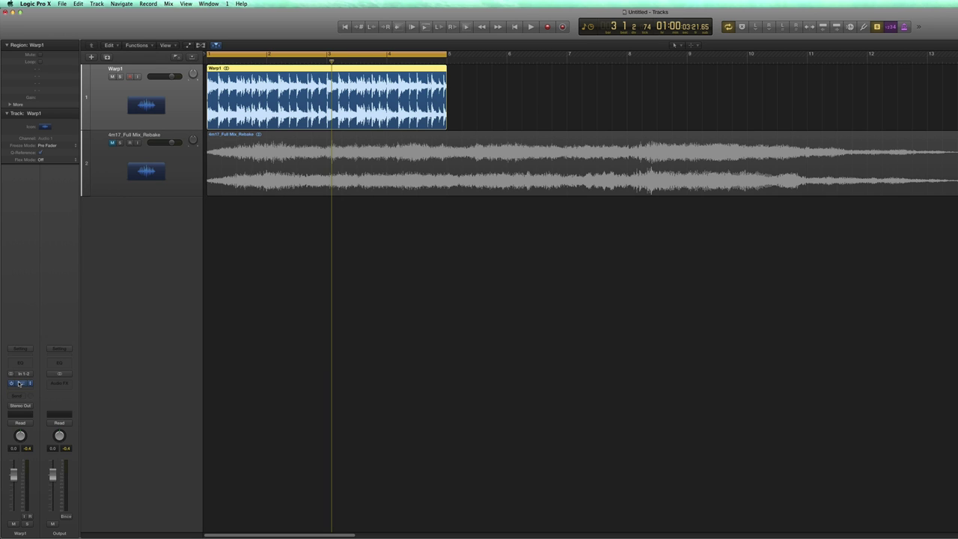
# Activate the Tremolo effect on the Warp1 track, look over its settings window and close it.
pyautogui.click(19, 384)
pyautogui.moveTo(802, 87); pyautogui.dragTo(590, 135)
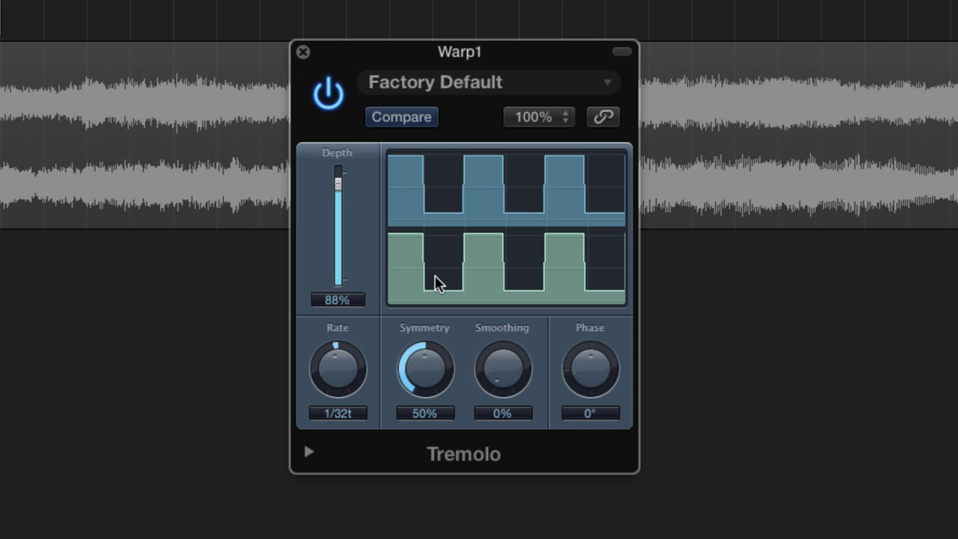
pyautogui.click(302, 51)
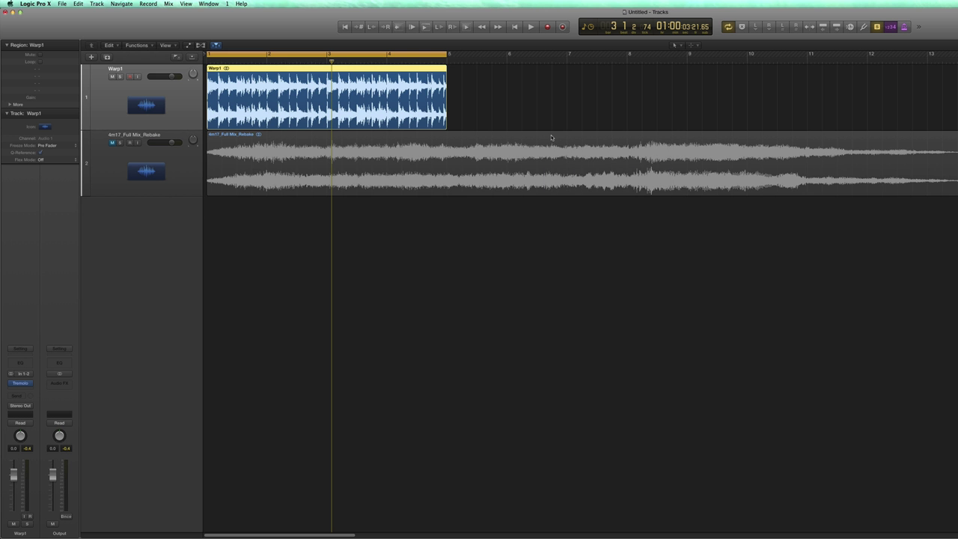
# Show the automation and set DC points on Warp1's Tremolo Rate curve at about bar 1 beat 3 and bar 4 beat 3.
pyautogui.press('a')
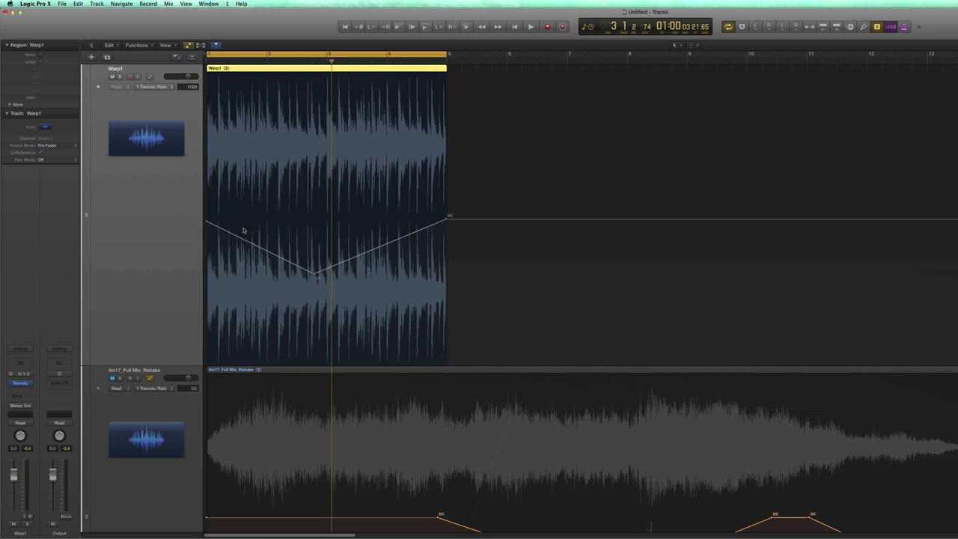
pyautogui.moveTo(208, 226); pyautogui.dragTo(244, 217)
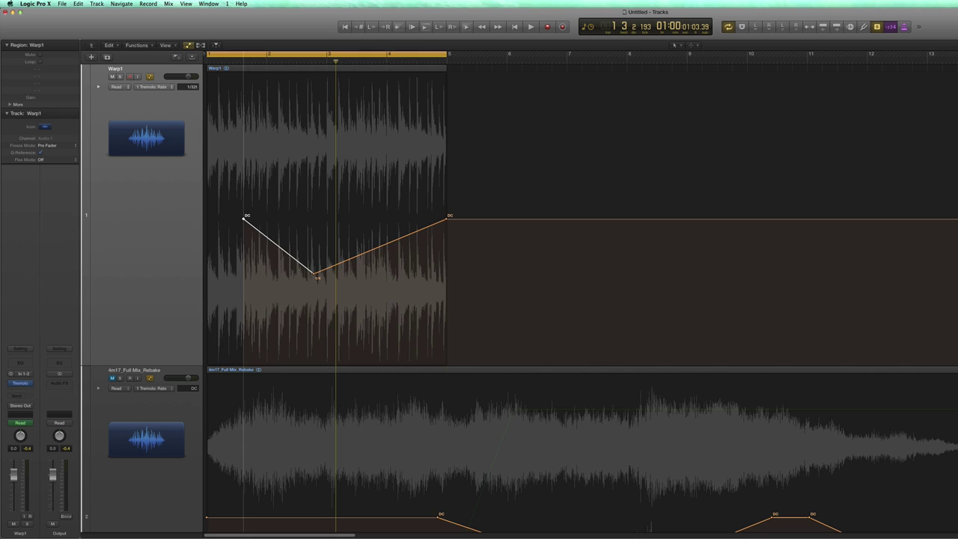
pyautogui.click(316, 276)
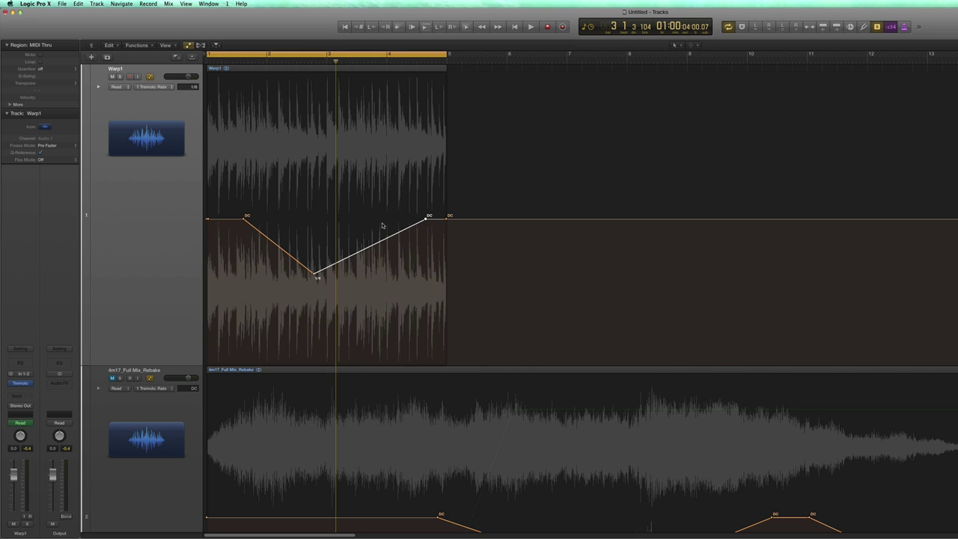
# Play the Warp1 loop to hear the automated Tremolo Rate, and stop partway through.
pyautogui.press('space')
pyautogui.press('space')
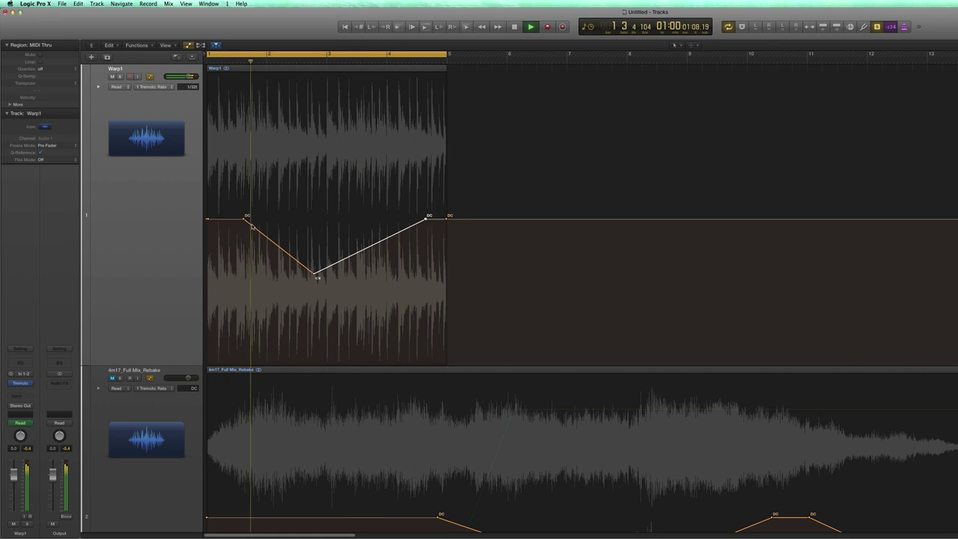
pyautogui.press('space')
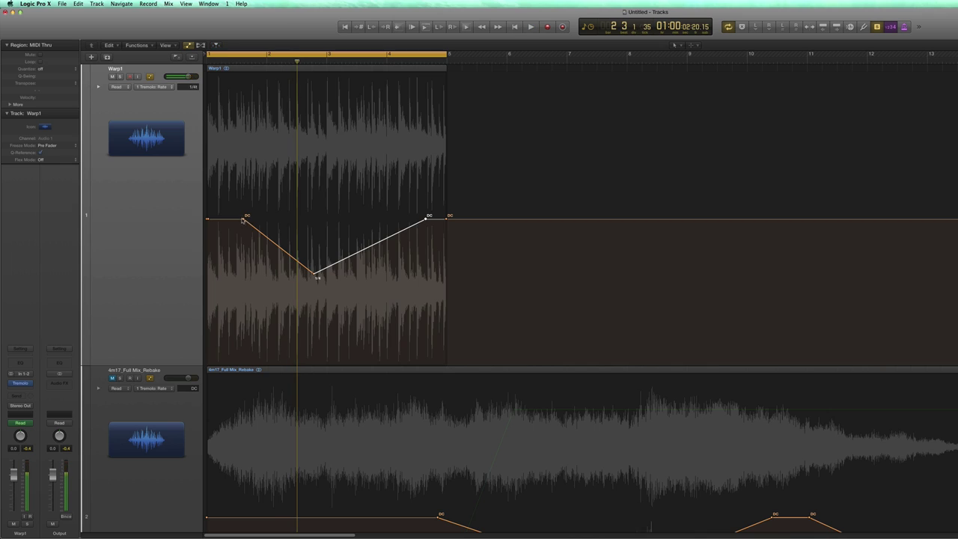
# Move Warp1's first DC ramp point to about bar 1 beat 2, add a 1/32d point just after bar 2, and play the loop.
pyautogui.moveTo(242, 219); pyautogui.dragTo(226, 218)
pyautogui.moveTo(283, 256); pyautogui.dragTo(281, 237)
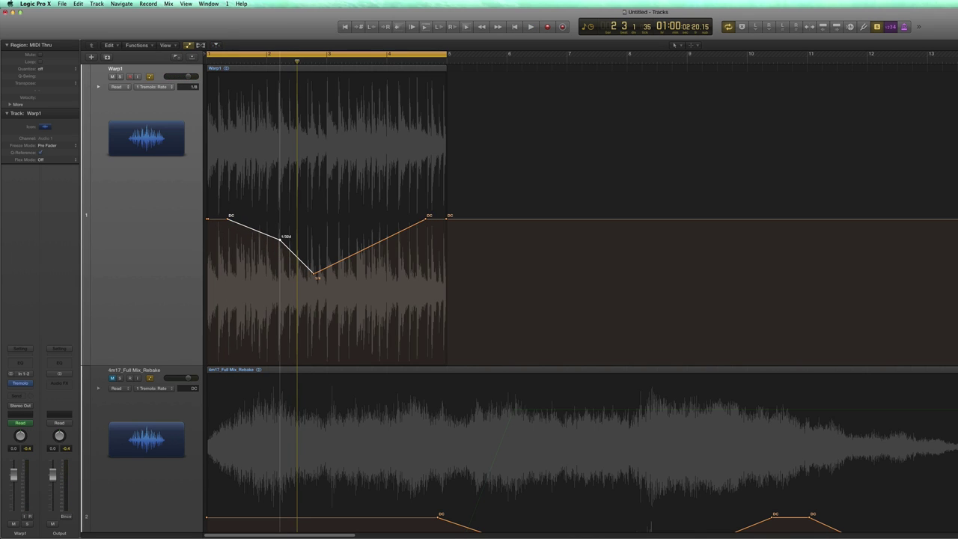
pyautogui.press('Return')
pyautogui.press('space')
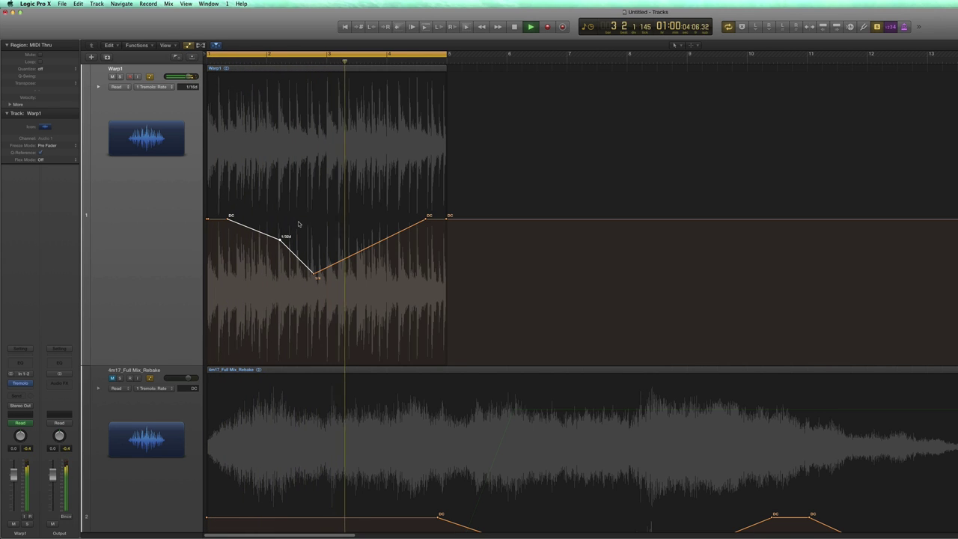
pyautogui.scroll(-3, 298, 224)
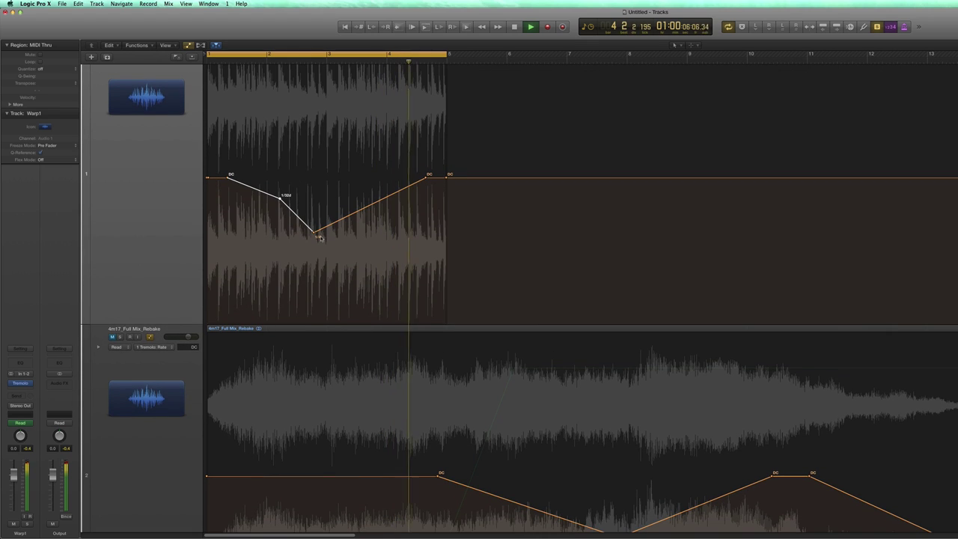
pyautogui.press('space')
# Shift the lowest Tremolo Rate point on Warp1 slightly later and play the loop from the start.
pyautogui.moveTo(316, 236); pyautogui.dragTo(320, 235)
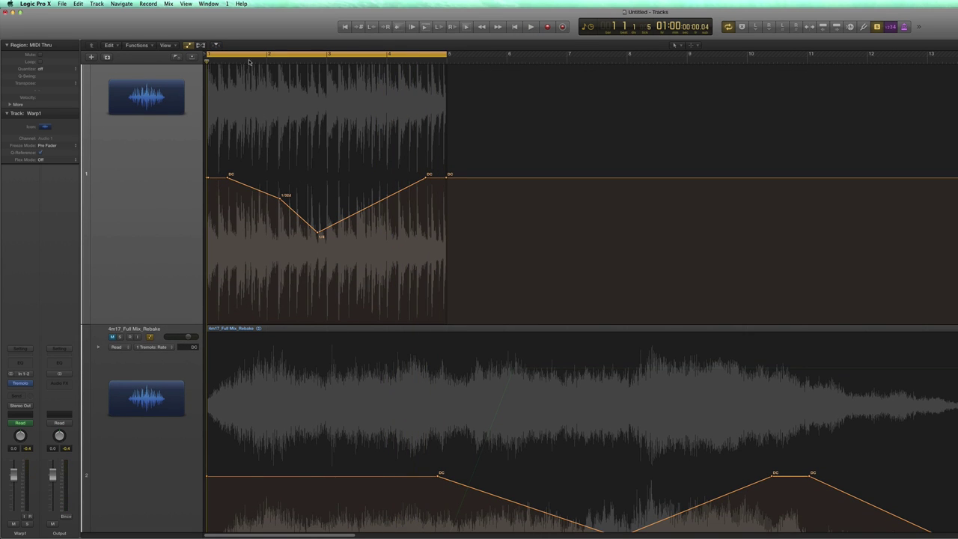
pyautogui.press('space')
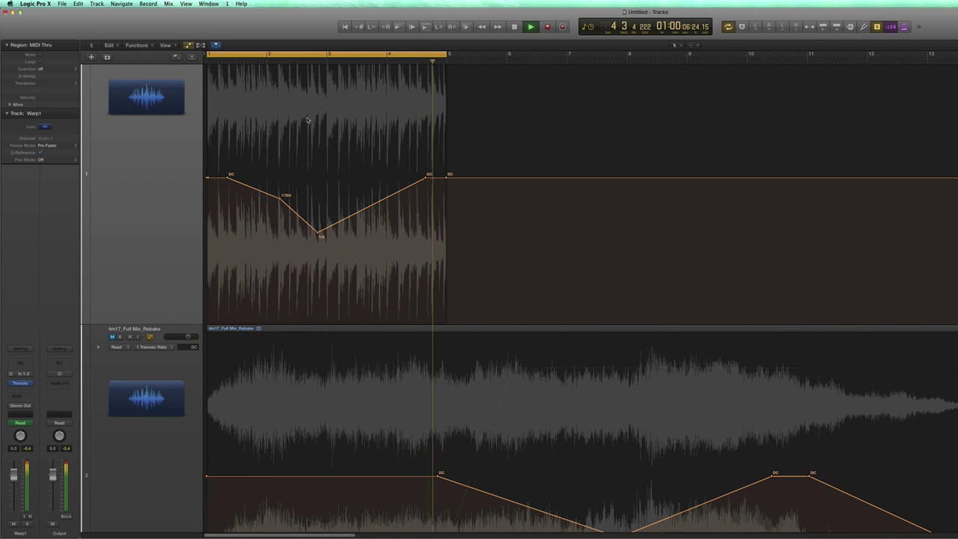
pyautogui.press('space')
# Extend the cycle range to bar 16 to cover most of the 4m17_Full Mix_Rebake region.
pyautogui.scroll(2, 184, 141)
pyautogui.scroll(-7, 120, 81)
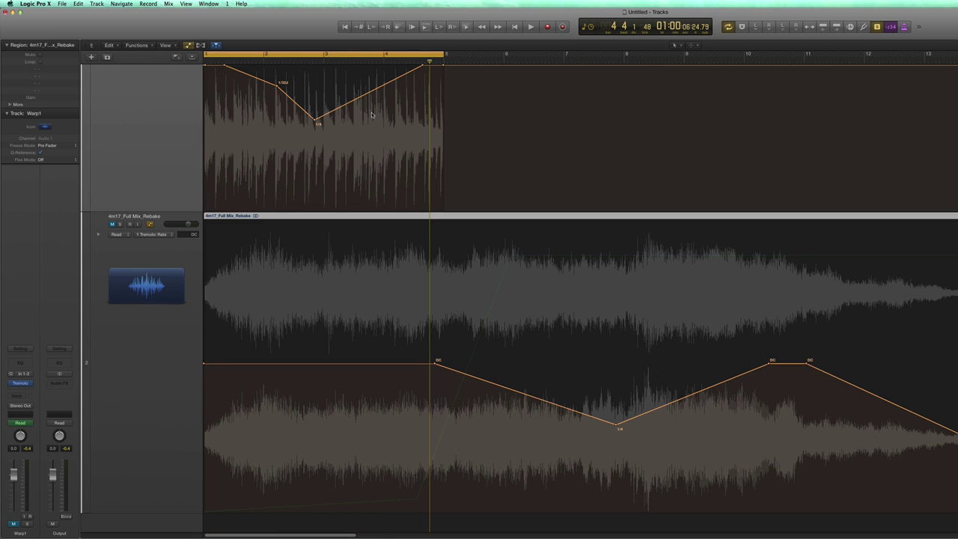
pyautogui.click(348, 58)
pyautogui.press('super+Left')
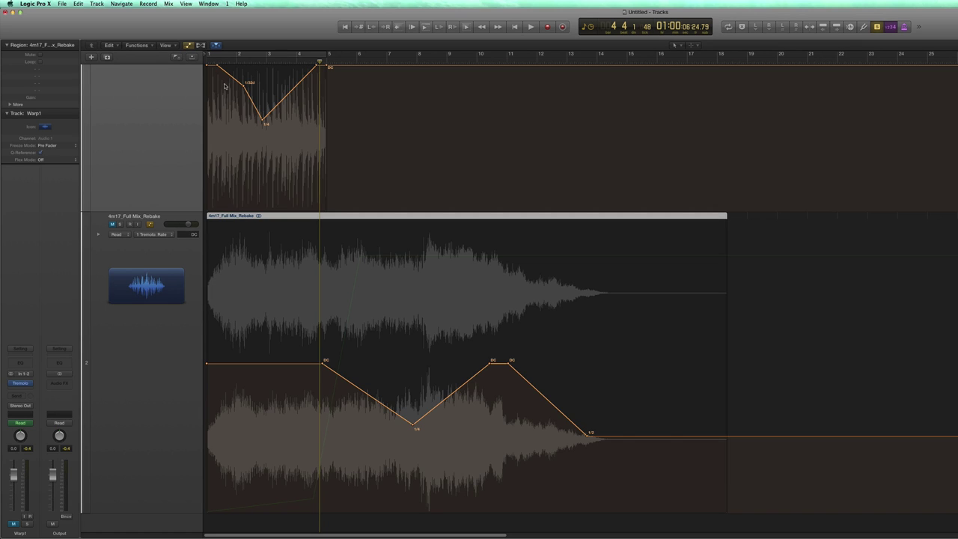
pyautogui.click(238, 56)
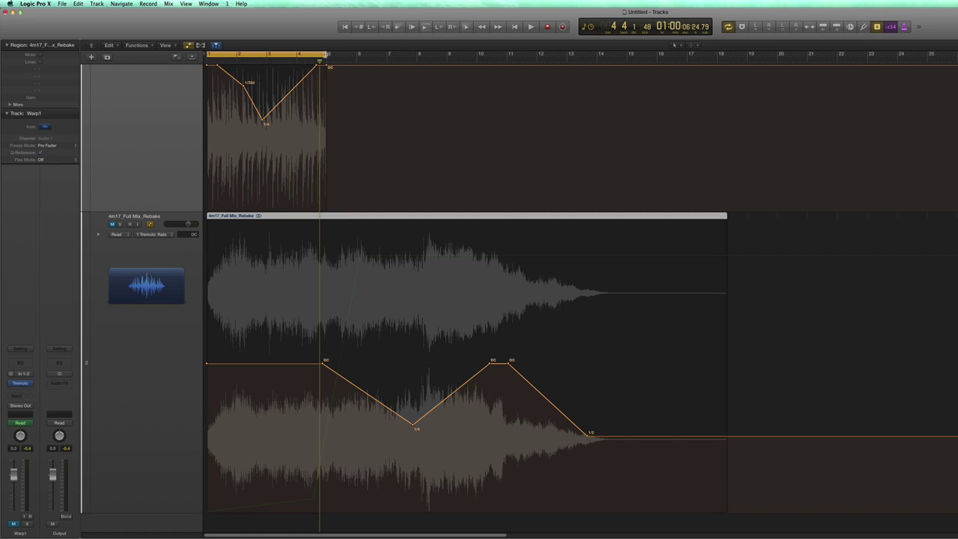
pyautogui.moveTo(325, 56); pyautogui.dragTo(655, 106)
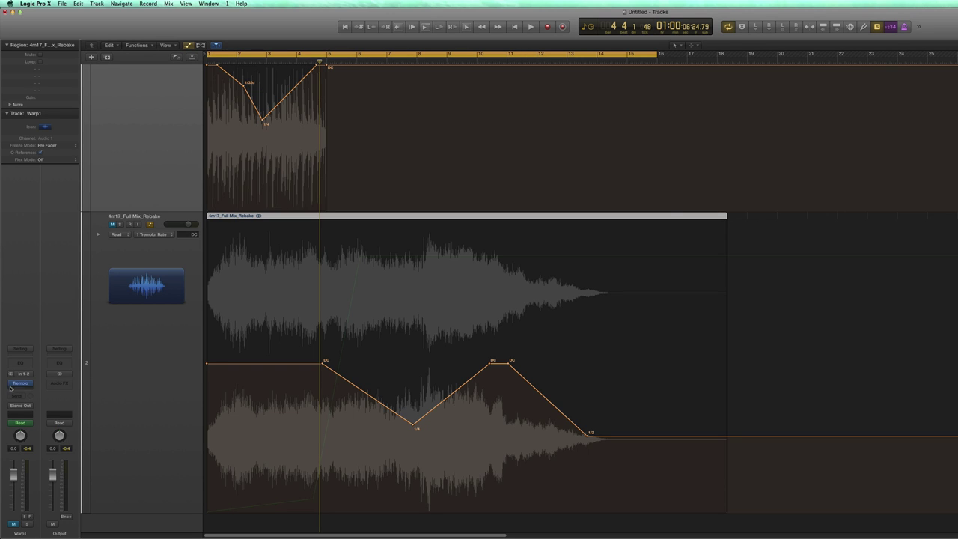
# Open the Tremolo of the 4m17_Full Mix_Rebake track, close Warp1's Tremolo window and place the open one over the timeline.
pyautogui.click(21, 383)
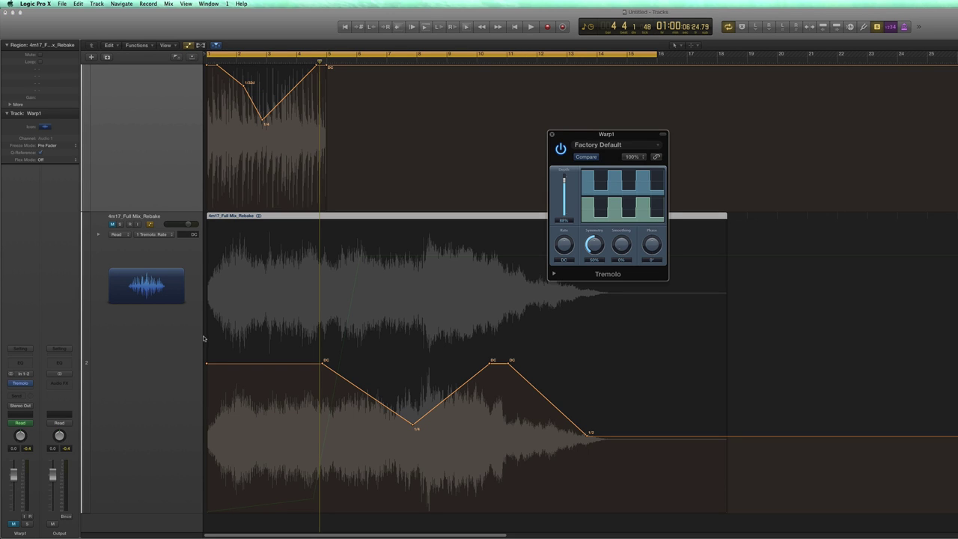
pyautogui.click(180, 221)
pyautogui.click(21, 383)
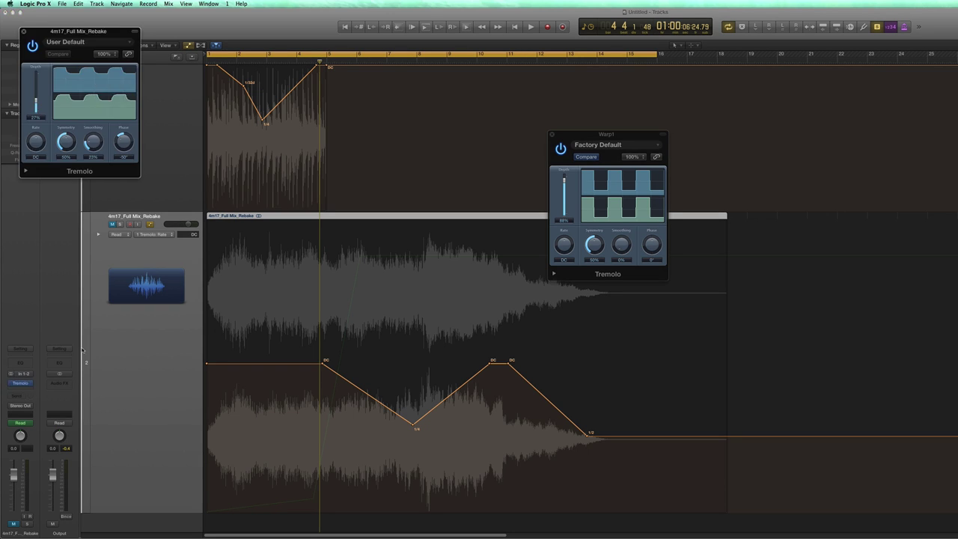
pyautogui.click(551, 136)
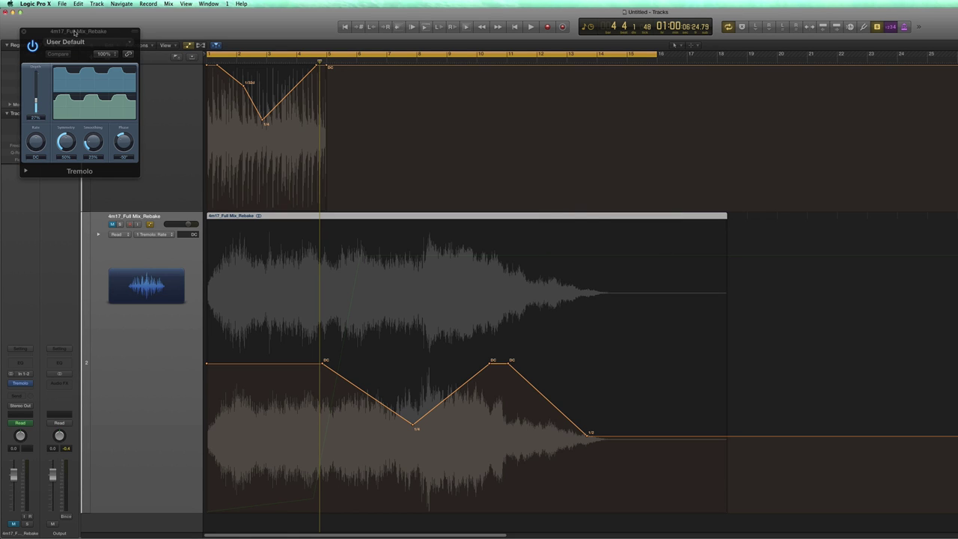
pyautogui.moveTo(75, 32); pyautogui.dragTo(501, 140)
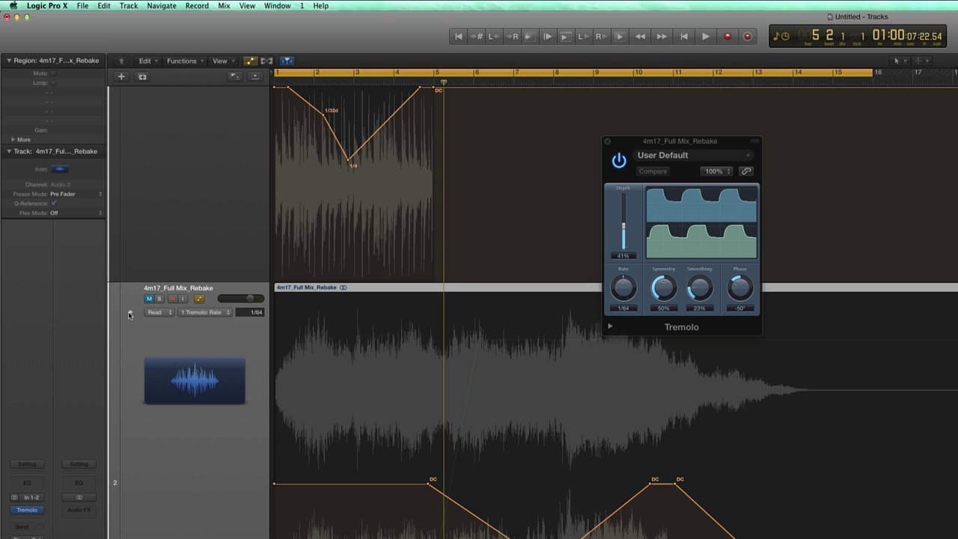
# Reveal the additional Tremolo Depth automation lane beneath the Rate curve of the 4m17_Full Mix_Rebake track.
pyautogui.click(129, 313)
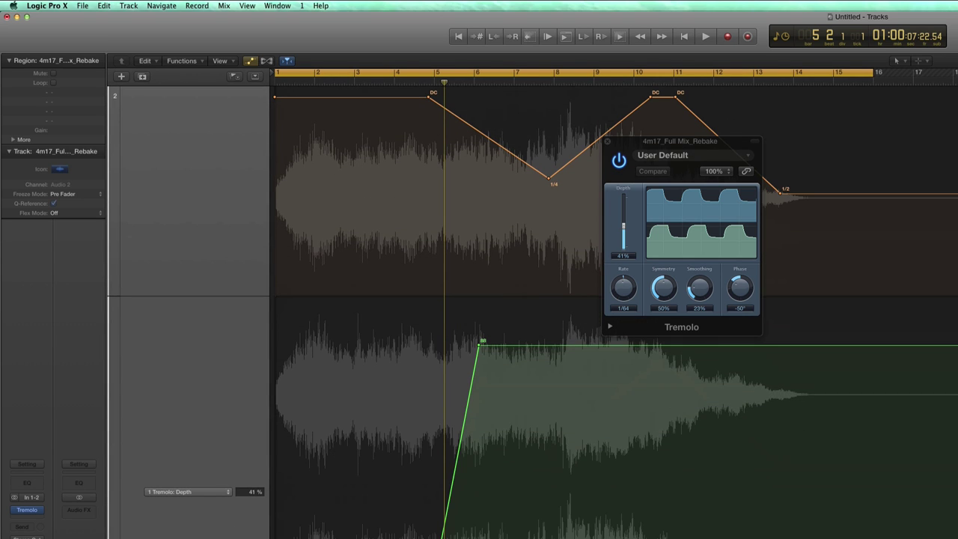
pyautogui.scroll(8, 503, 307)
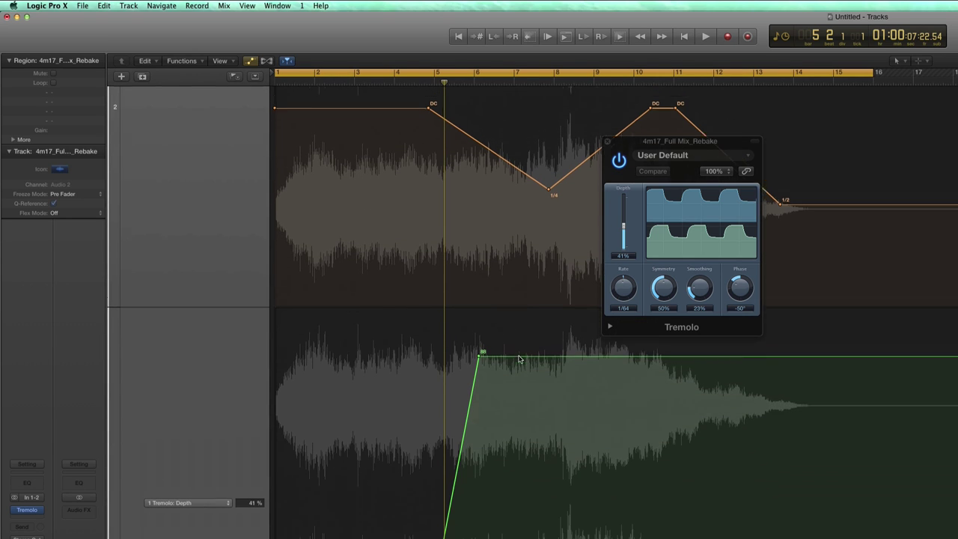
pyautogui.scroll(5, 523, 372)
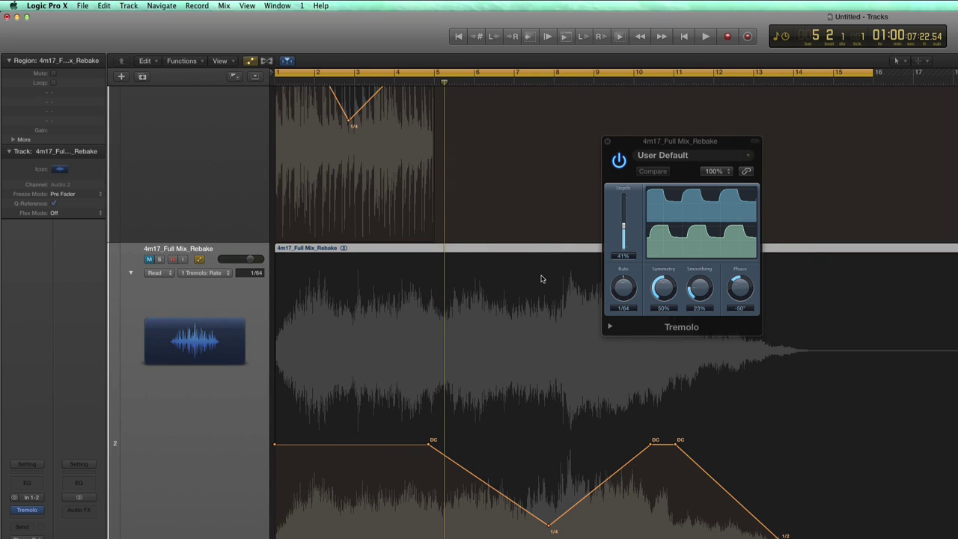
# Extend the cycle range to bar 17 and play the 4m17_Full Mix_Rebake track from bar 1, watching its Tremolo Rate and Depth automation.
pyautogui.scroll(-1, 542, 279)
pyautogui.moveTo(873, 71); pyautogui.dragTo(918, 72)
pyautogui.press('space')
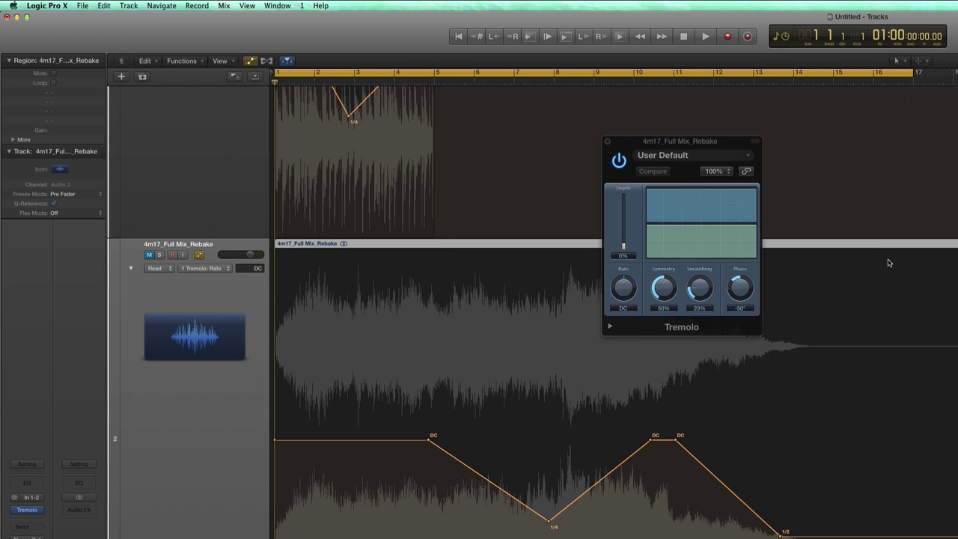
pyautogui.press('space')
pyautogui.scroll(-5, 889, 263)
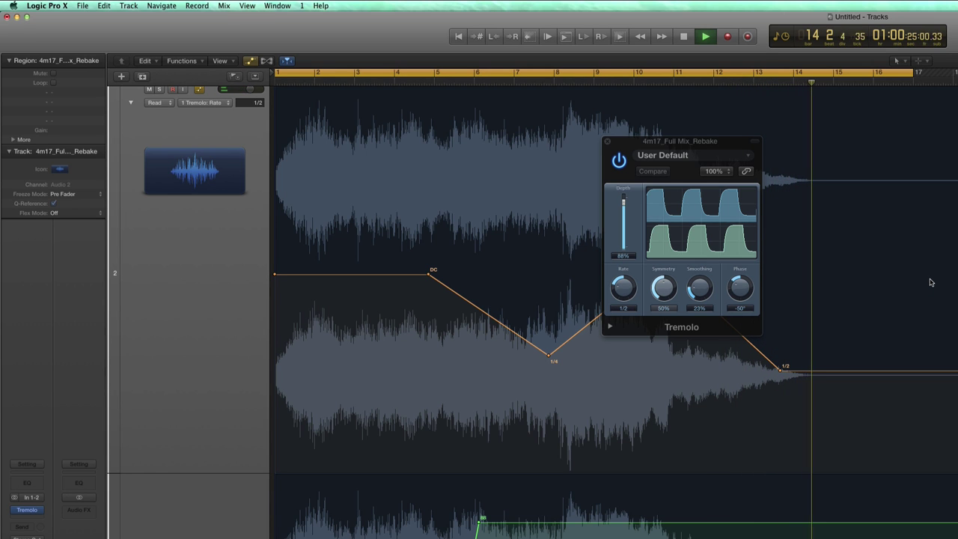
pyautogui.press('space')
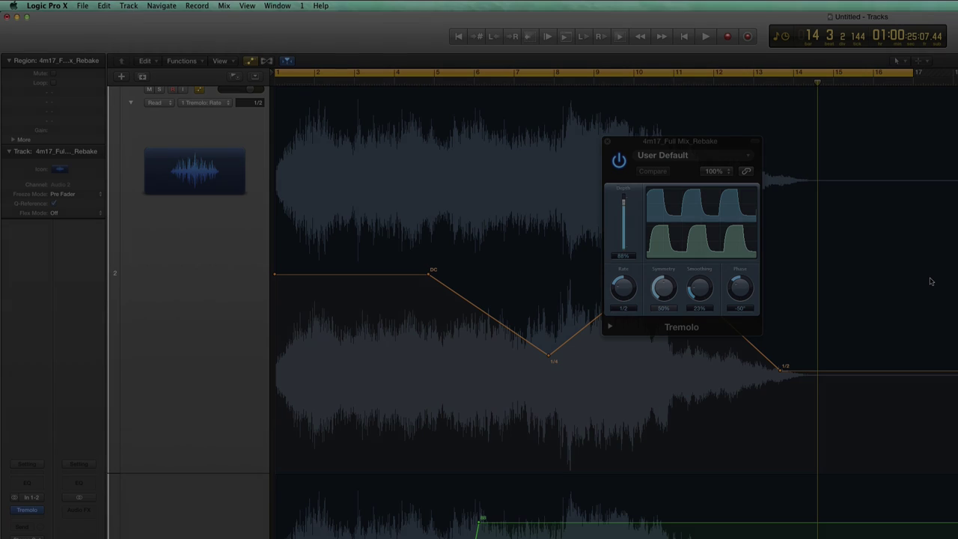